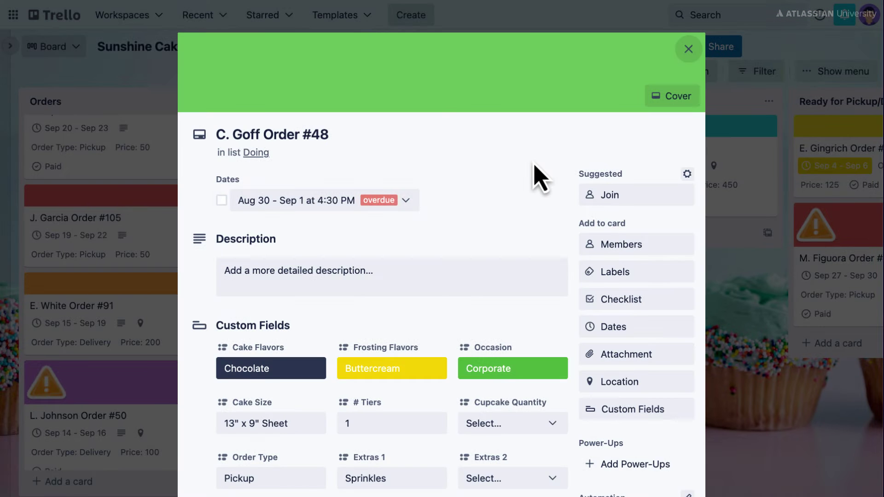
pyautogui.scroll(-2, 534, 175)
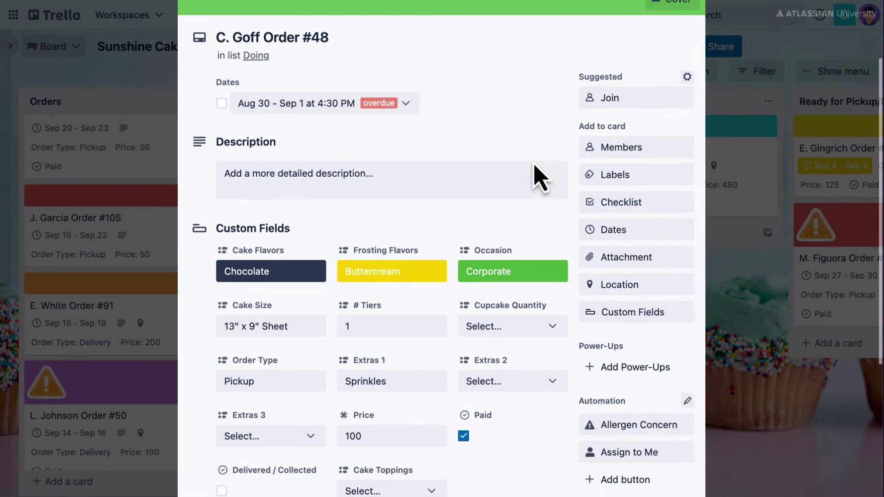
pyautogui.scroll(-2, 535, 166)
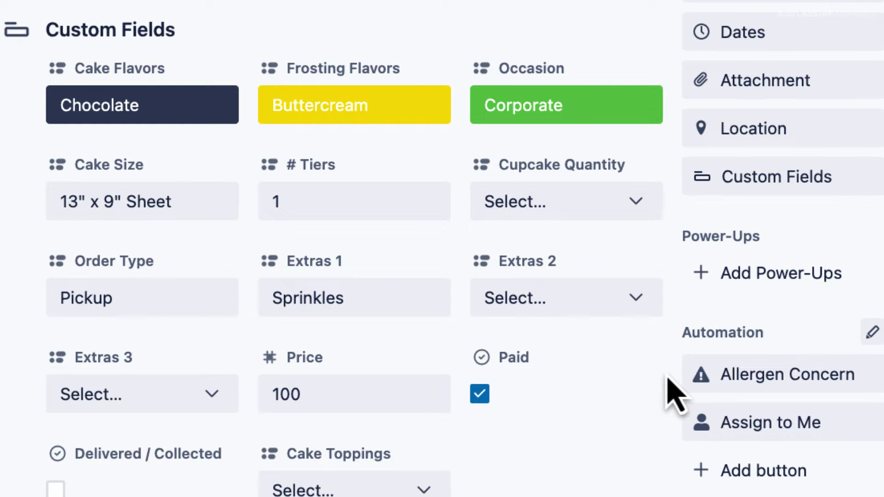
pyautogui.click(636, 299)
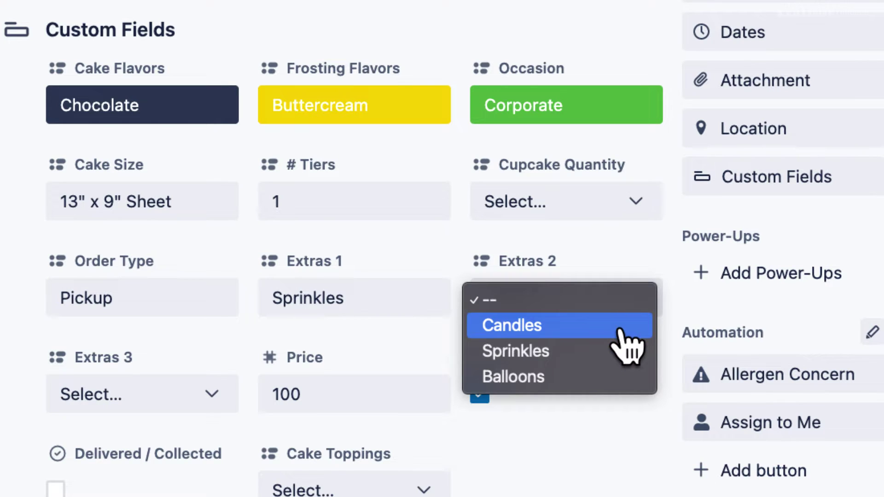
pyautogui.press('Escape')
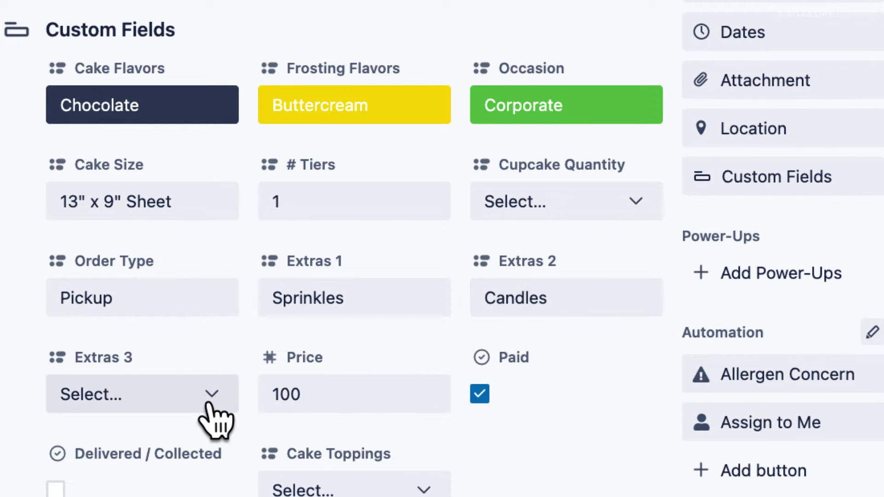
pyautogui.click(211, 405)
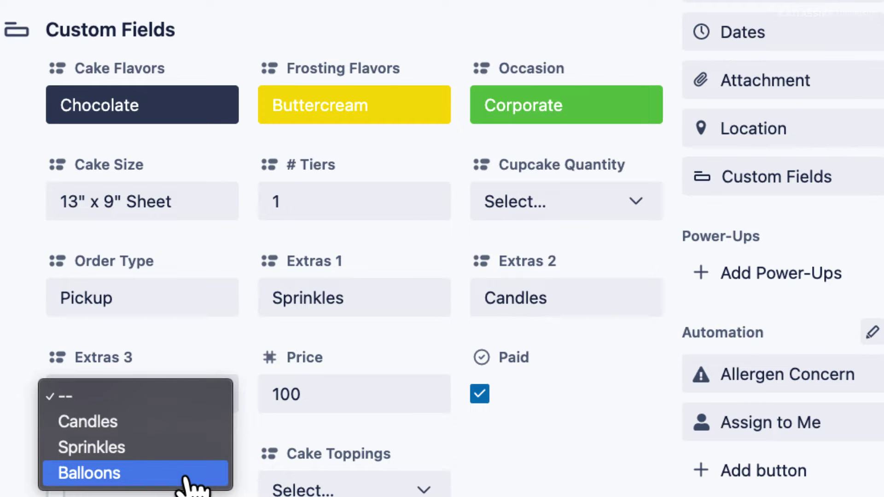
pyautogui.click(189, 481)
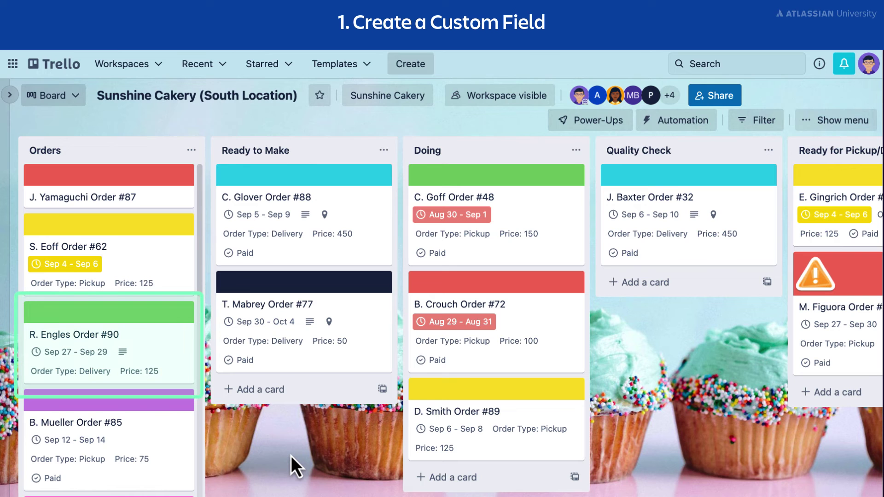
pyautogui.click(158, 357)
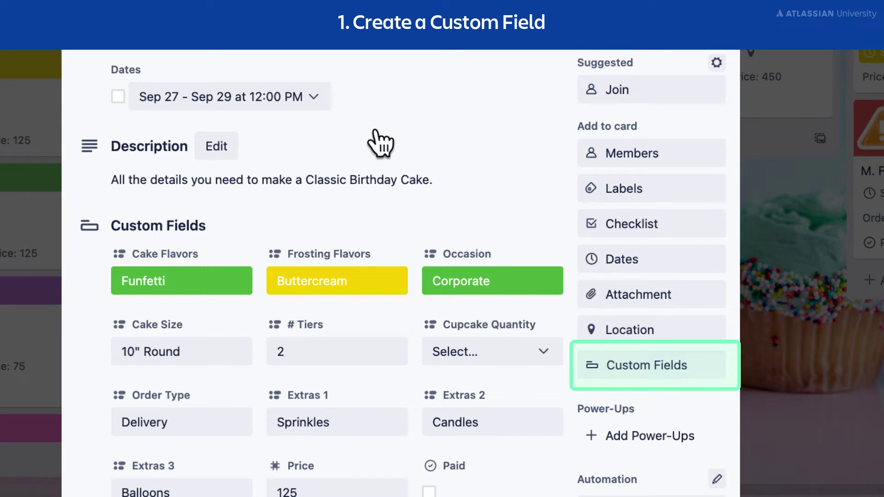
pyautogui.click(680, 367)
pyautogui.scroll(-5, 827, 393)
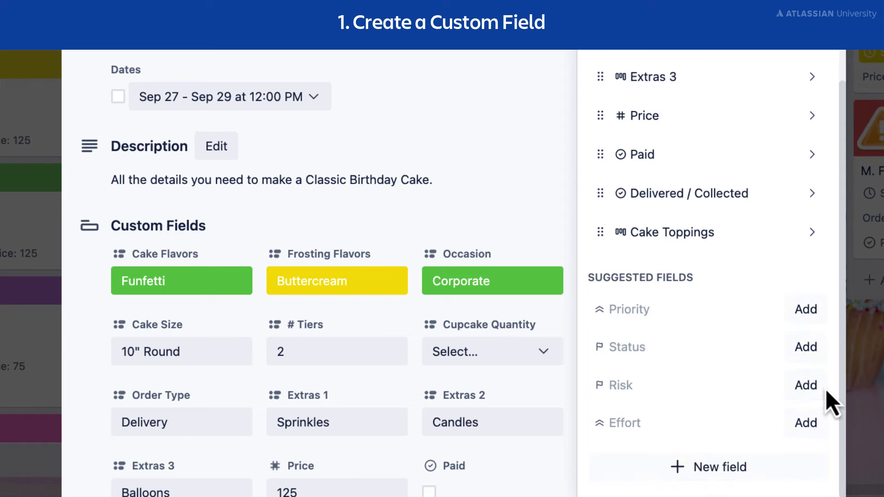
pyautogui.click(780, 474)
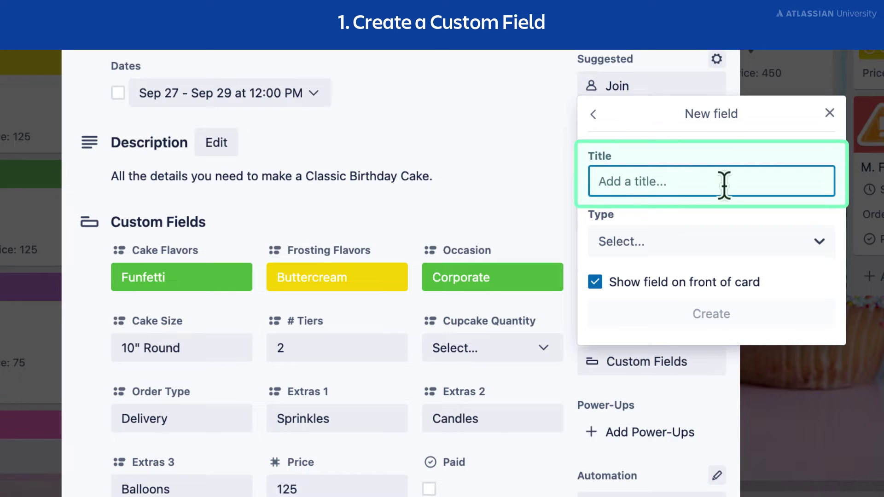
# Step: Title the new custom field 'Cupcake Filling Flavor' and make it a Dropdown
pyautogui.write('Cupcake Filling Flavor')
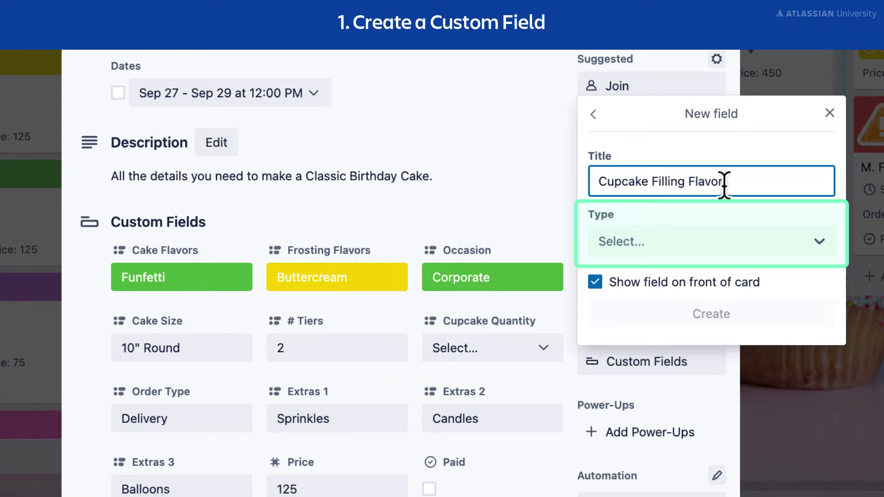
pyautogui.click(820, 242)
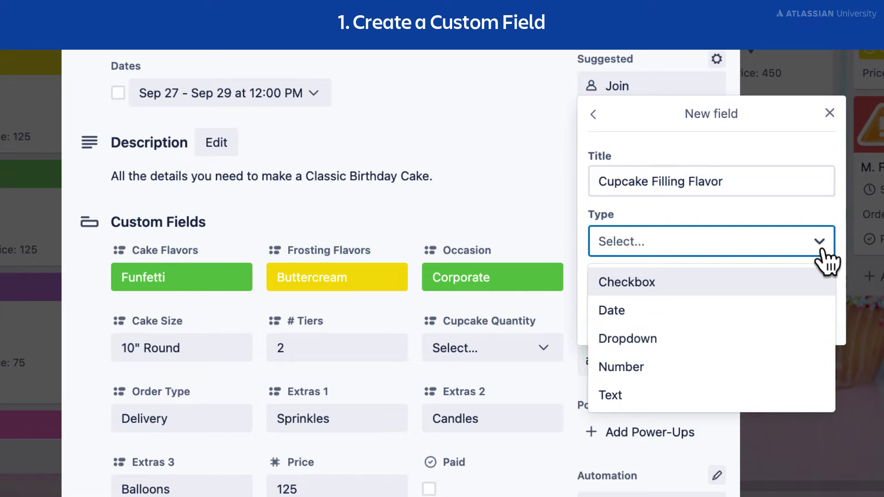
pyautogui.click(803, 351)
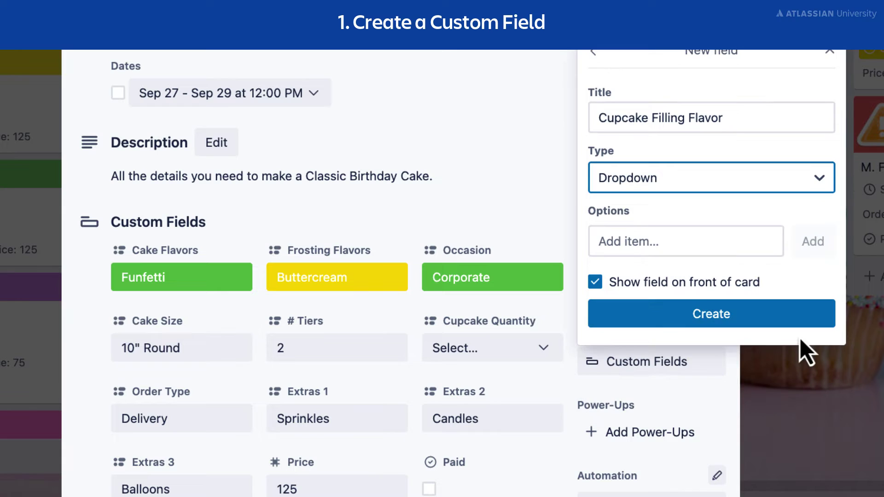
# Step: Add the options Vanilla, Chocolate and Strawberry, then create the field
pyautogui.click(746, 240)
pyautogui.write('Vanilla')
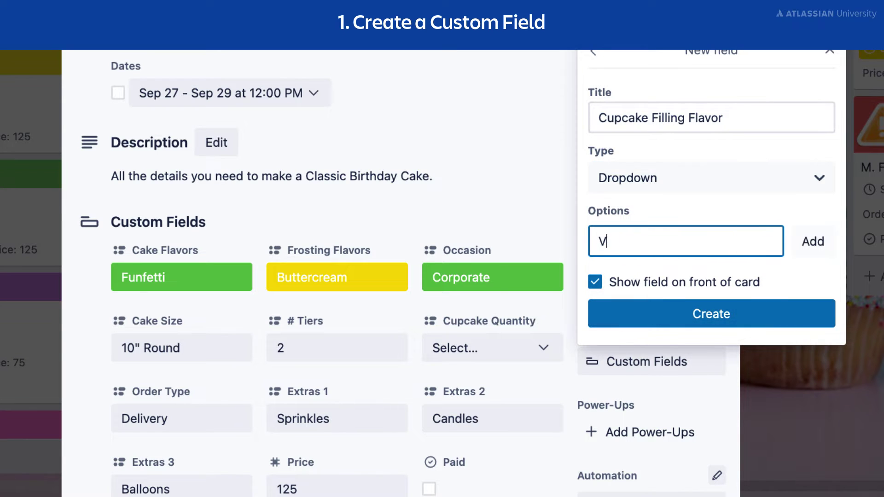
pyautogui.press('Return')
pyautogui.write('Chocolate')
pyautogui.press('Return')
pyautogui.write('Strawberry')
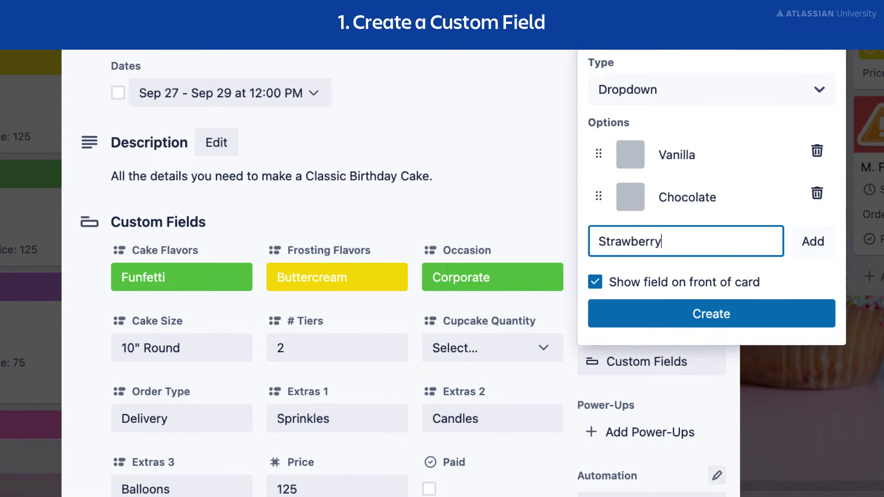
pyautogui.press('Return')
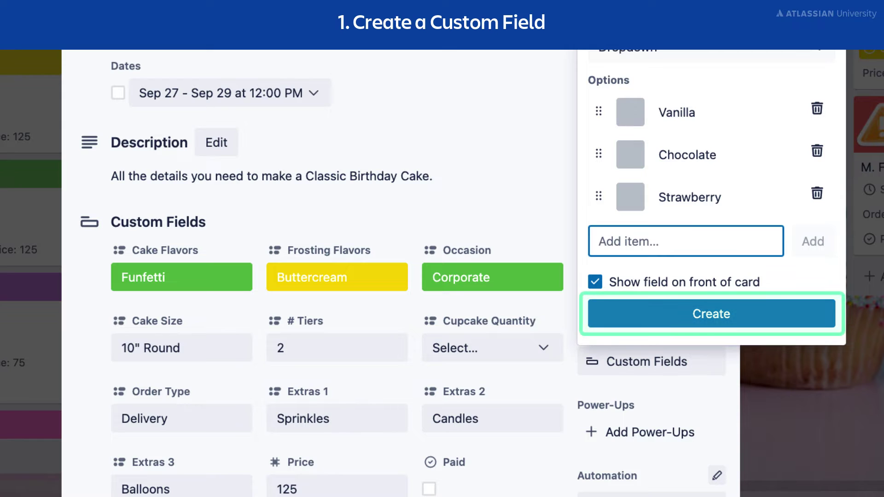
pyautogui.click(766, 323)
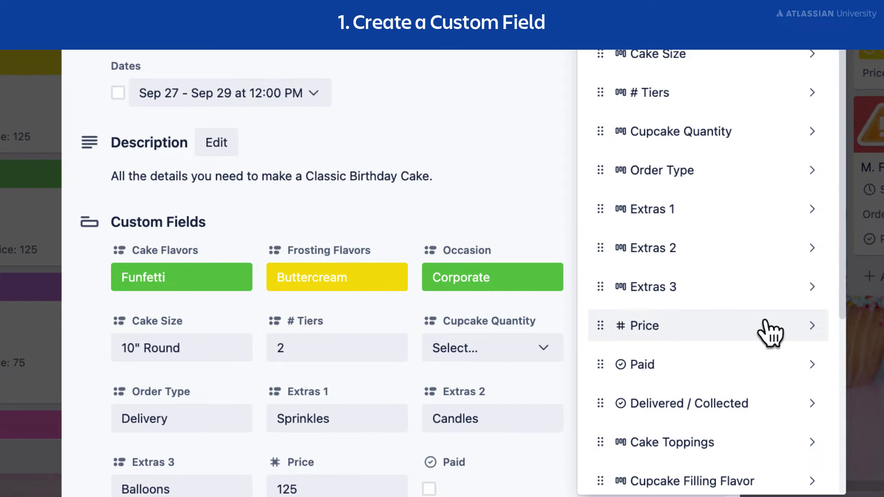
# Step: Start another new custom field titled 'Custom Message' and choose the Text type
pyautogui.scroll(-5, 770, 333)
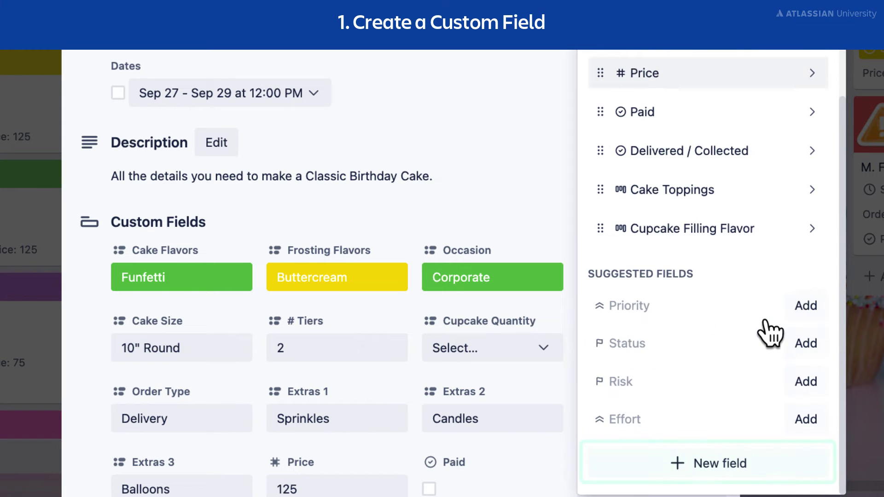
pyautogui.click(760, 478)
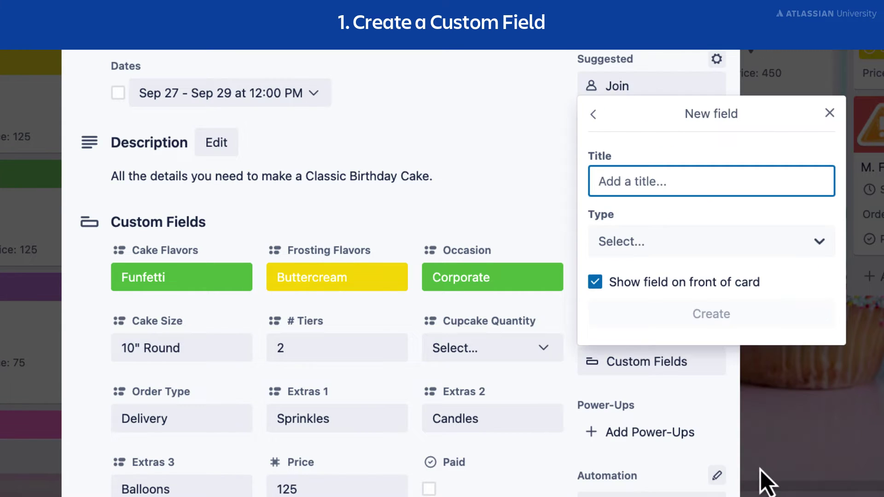
pyautogui.write('Custom Message')
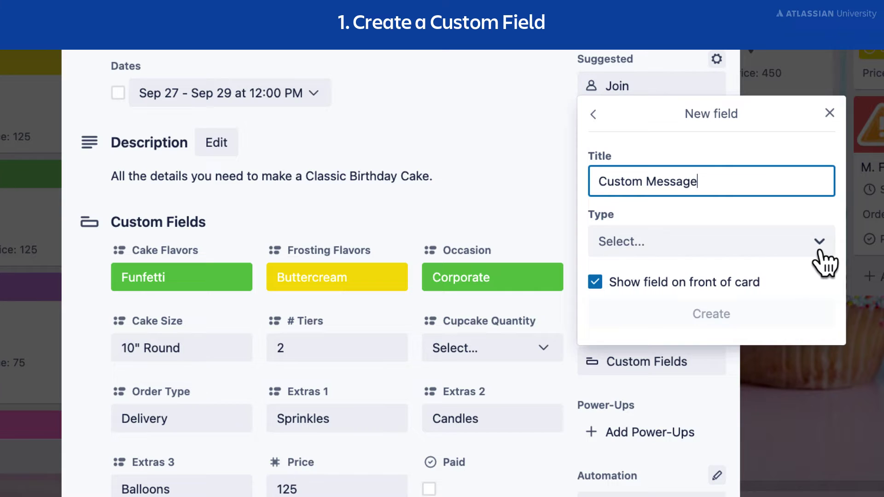
pyautogui.click(821, 244)
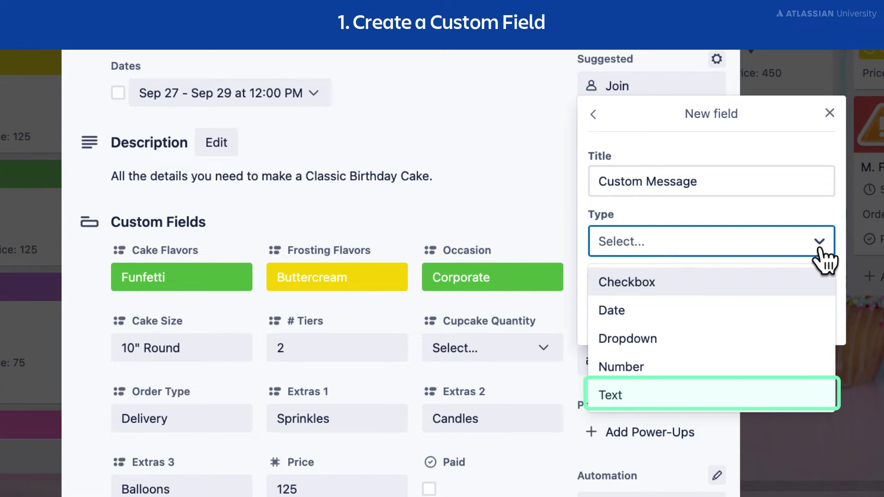
pyautogui.click(801, 399)
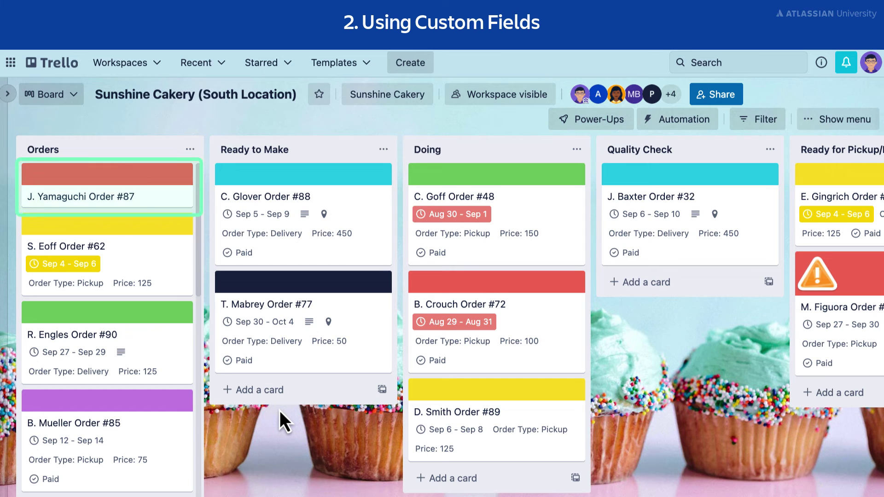
pyautogui.click(155, 199)
pyautogui.scroll(-3, 560, 319)
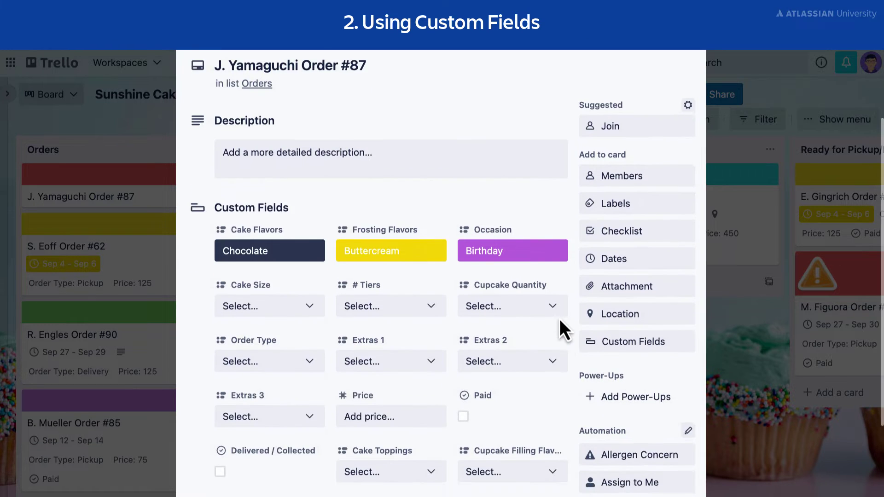
pyautogui.click(251, 230)
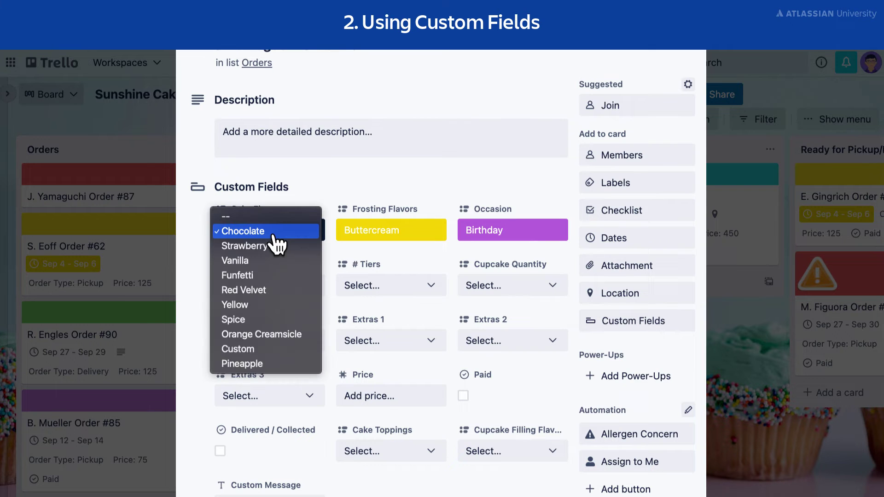
pyautogui.click(267, 248)
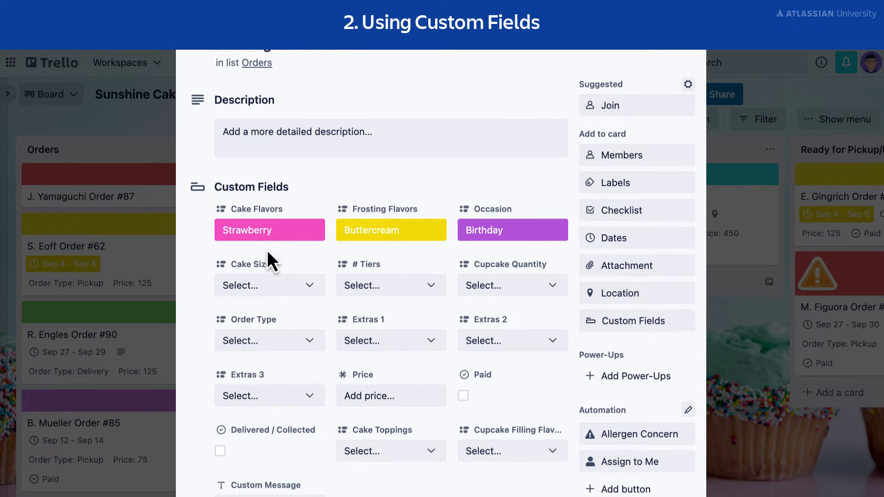
pyautogui.click(310, 296)
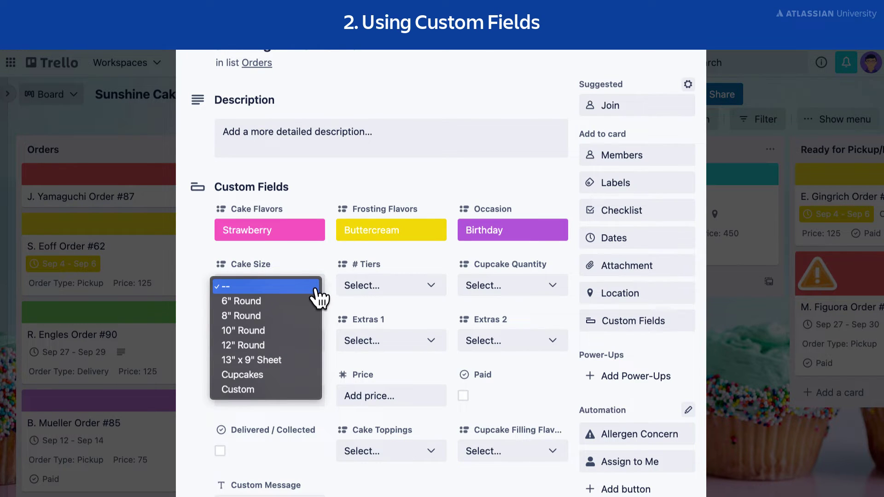
pyautogui.click(302, 346)
pyautogui.click(429, 287)
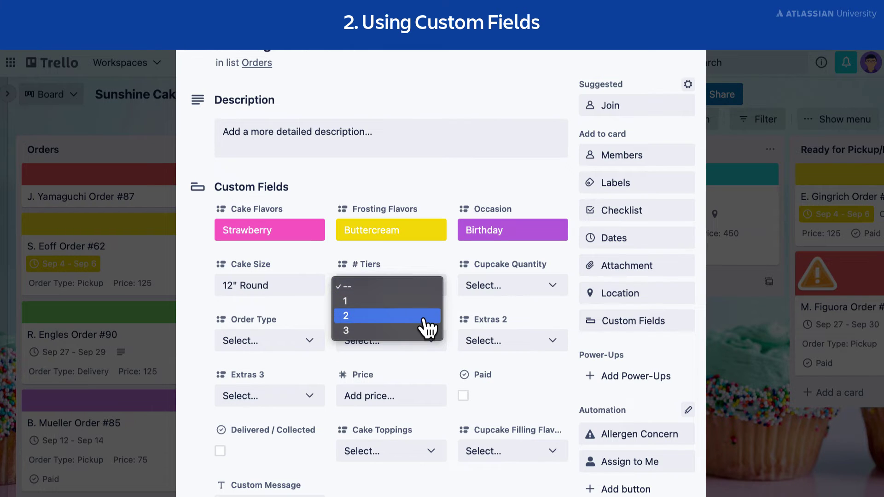
pyautogui.click(424, 318)
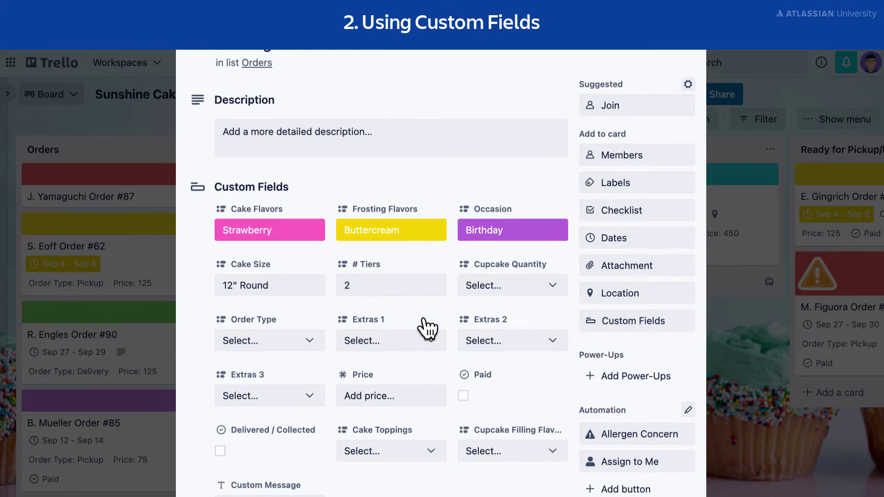
# Step: Enter 75 as the card's Price
pyautogui.click(394, 396)
pyautogui.write('75')
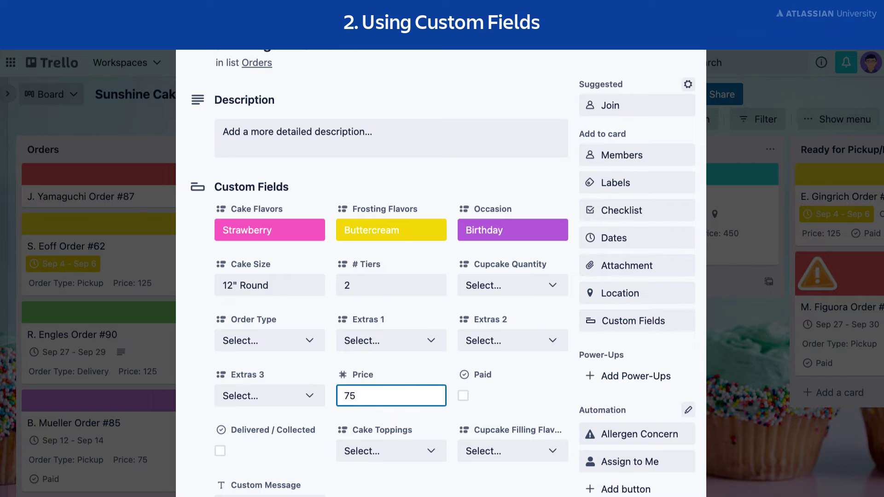
pyautogui.press('Return')
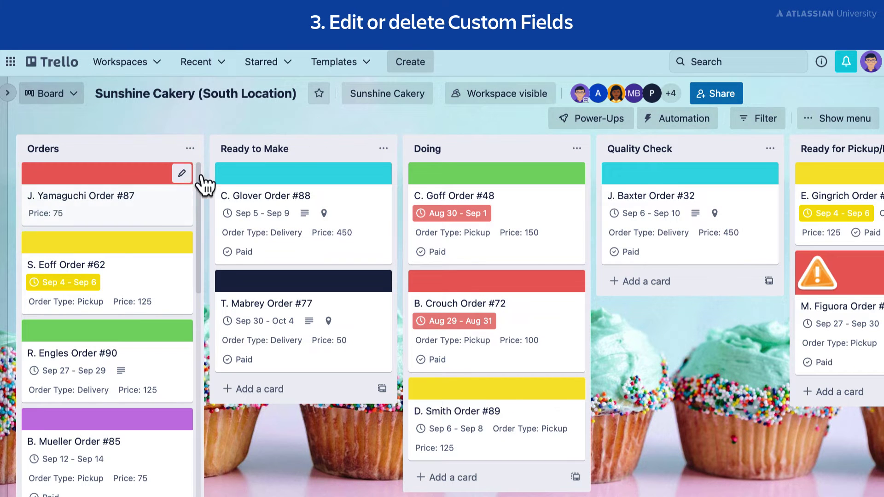
pyautogui.click(145, 212)
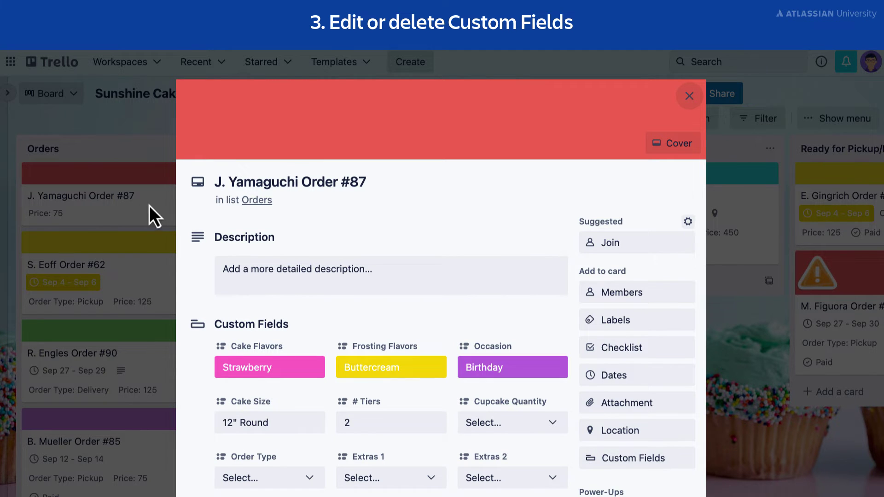
pyautogui.click(669, 460)
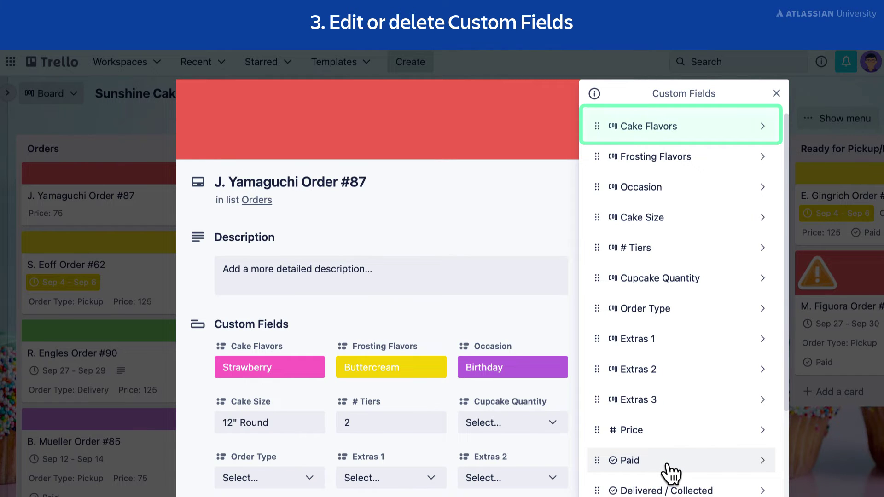
pyautogui.click(746, 130)
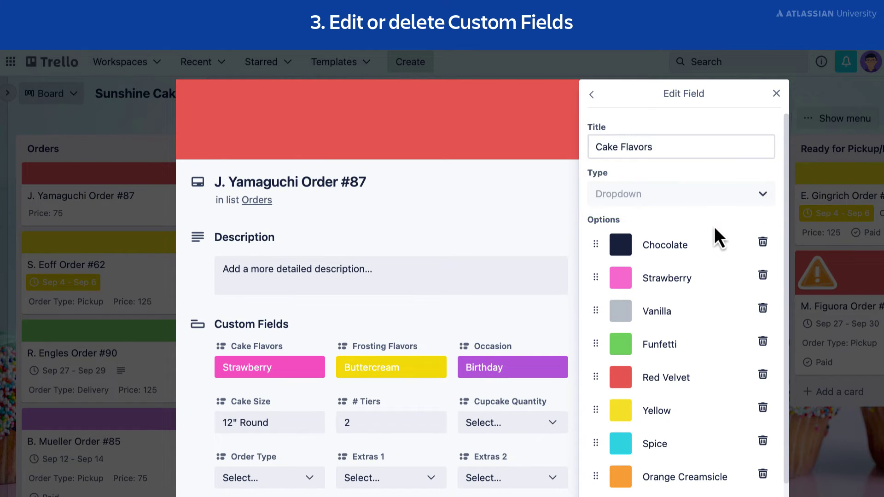
# Step: Add Coffee as a cake flavor option and delete the Pineapple option
pyautogui.scroll(-2, 717, 233)
pyautogui.click(689, 437)
pyautogui.write('Coffee')
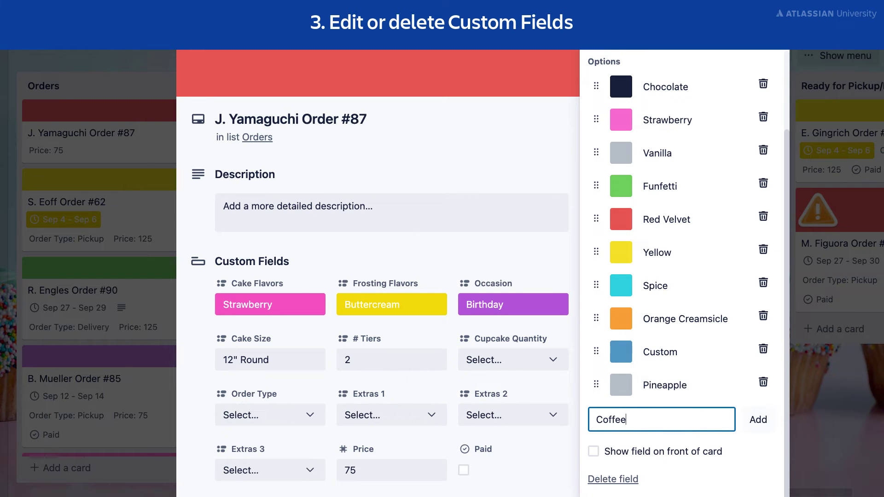
pyautogui.click(759, 421)
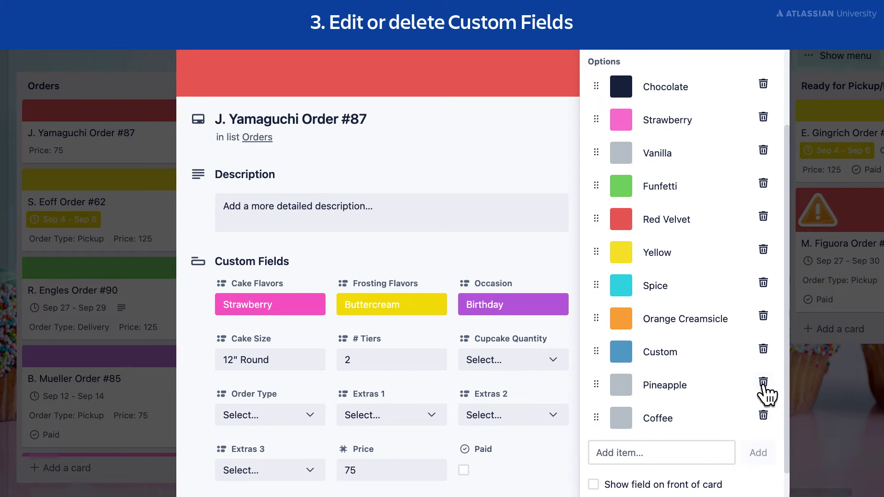
pyautogui.click(764, 383)
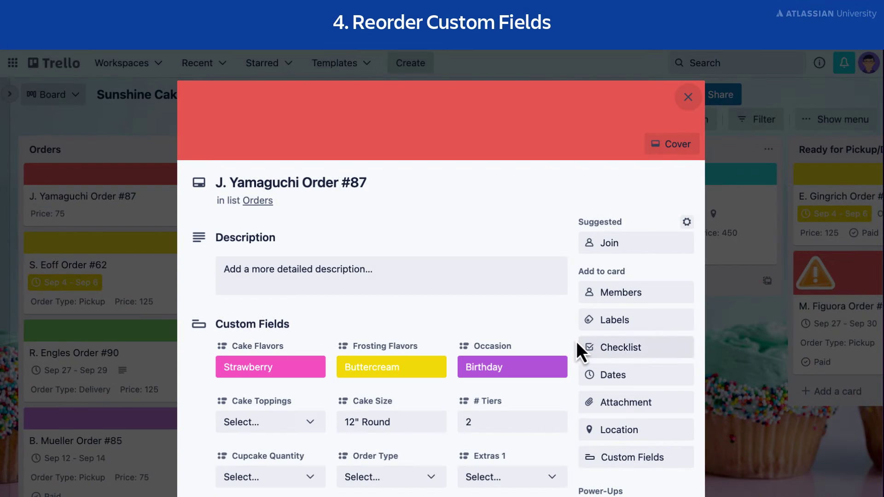
# Step: Drag Cupcake Filling Flavor up the custom fields list to sit right after Cupcake Quantity
pyautogui.scroll(-5, 573, 342)
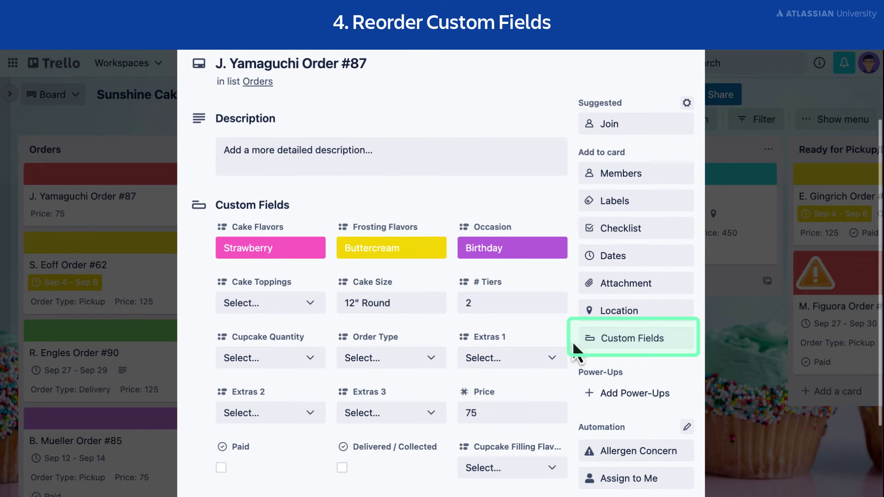
pyautogui.click(622, 345)
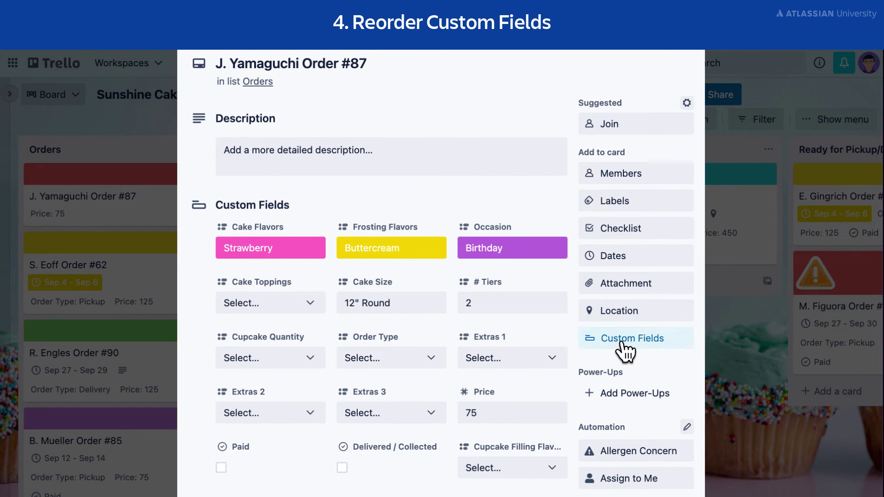
pyautogui.scroll(-2, 612, 492)
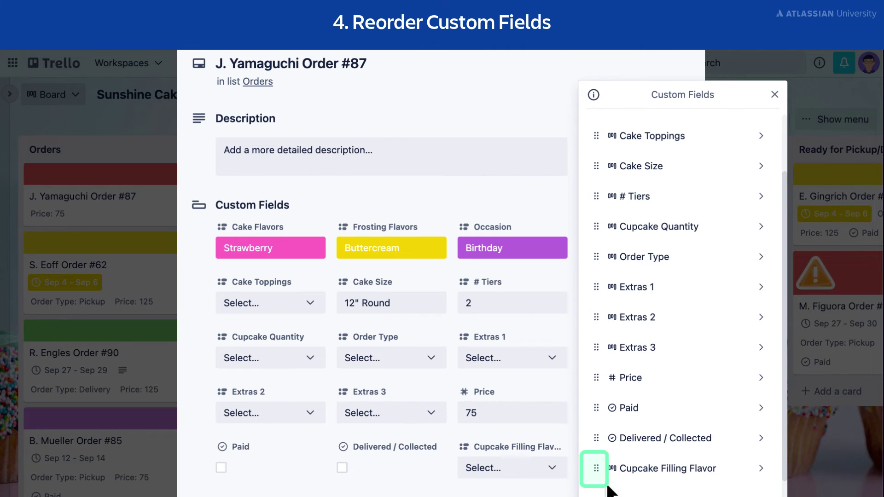
pyautogui.moveTo(598, 469); pyautogui.dragTo(599, 269)
pyautogui.moveTo(599, 250); pyautogui.dragTo(597, 251)
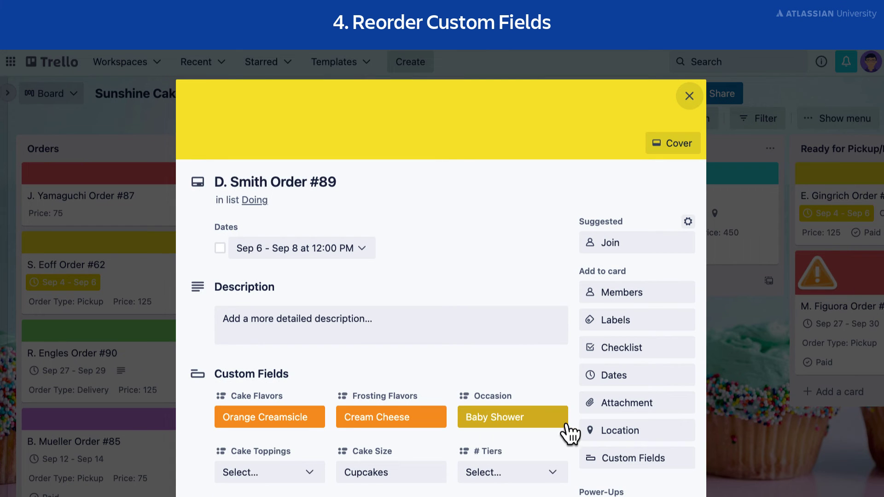
# Step: Move the D. Smith Order #89 card to Sunshine Cakery (North Location), Doing list, position 1
pyautogui.scroll(-5, 571, 423)
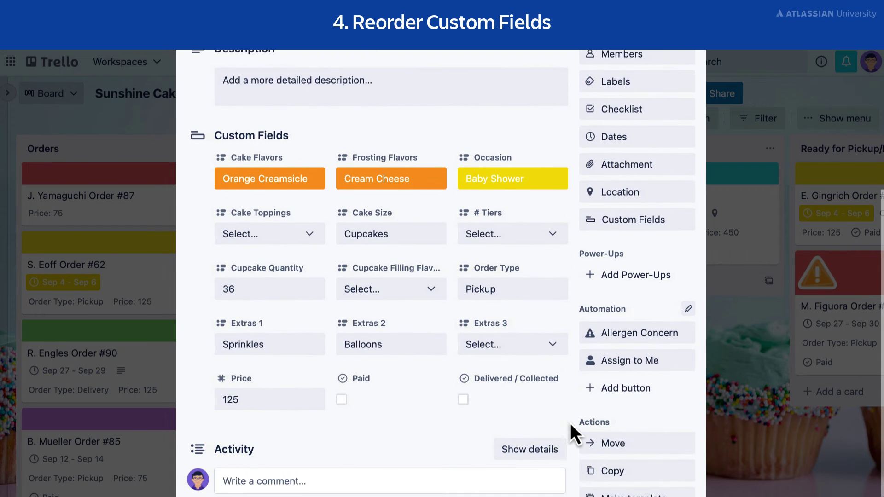
pyautogui.scroll(-2, 570, 424)
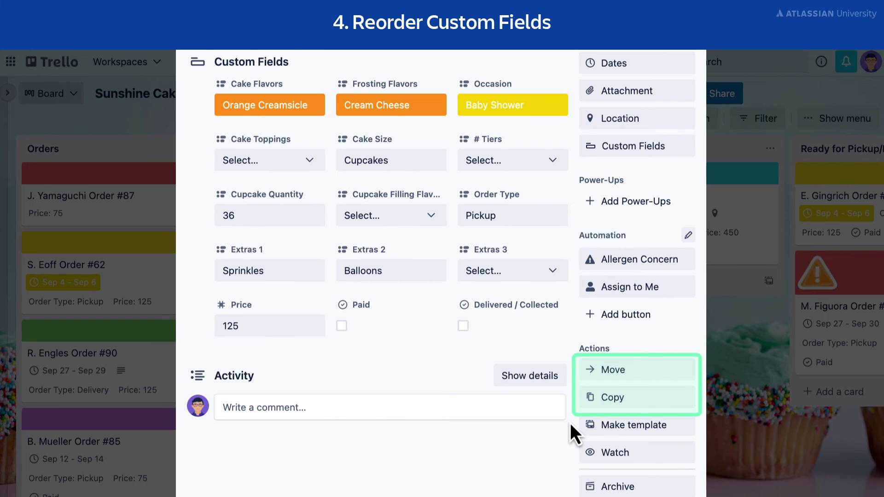
pyautogui.click(639, 376)
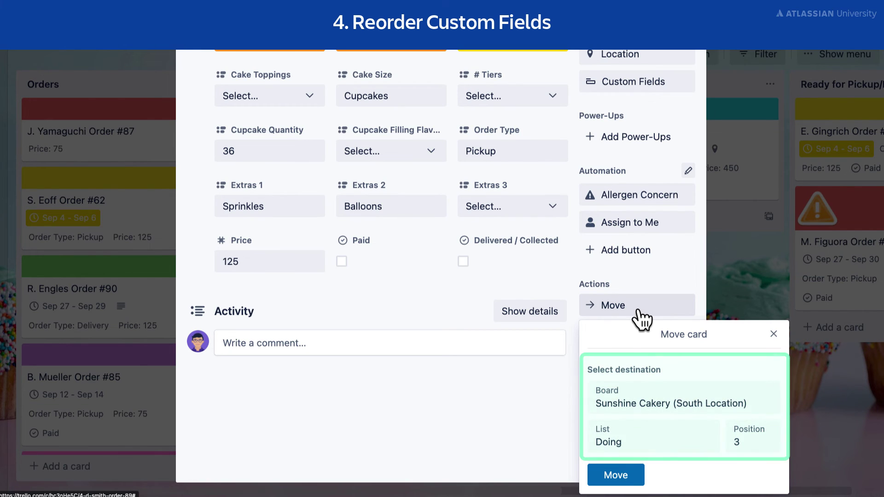
pyautogui.click(737, 404)
pyautogui.click(713, 385)
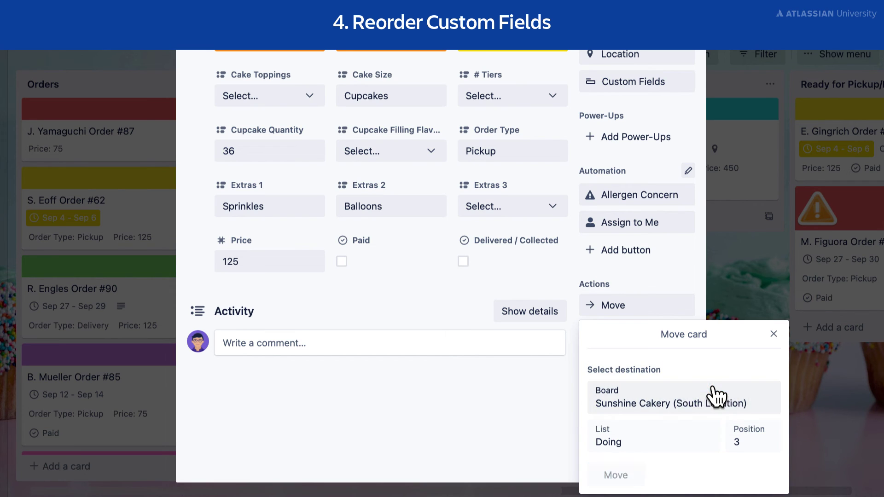
pyautogui.click(677, 449)
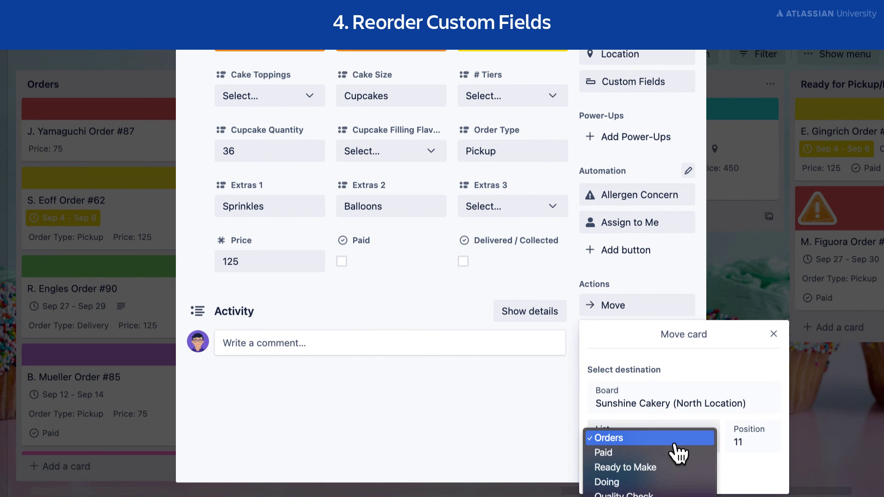
pyautogui.click(681, 482)
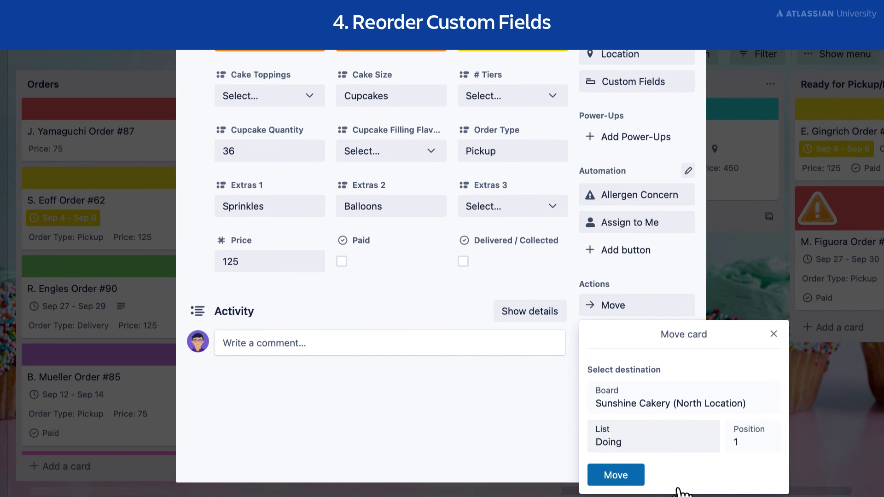
pyautogui.click(625, 480)
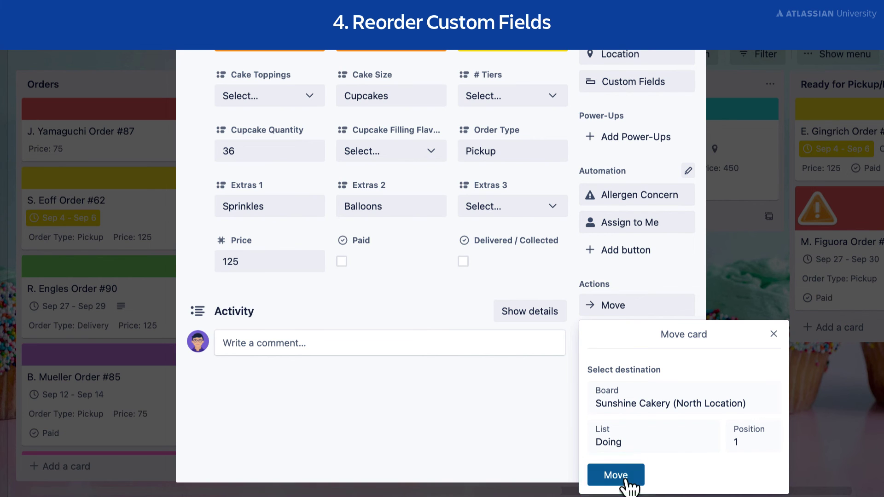